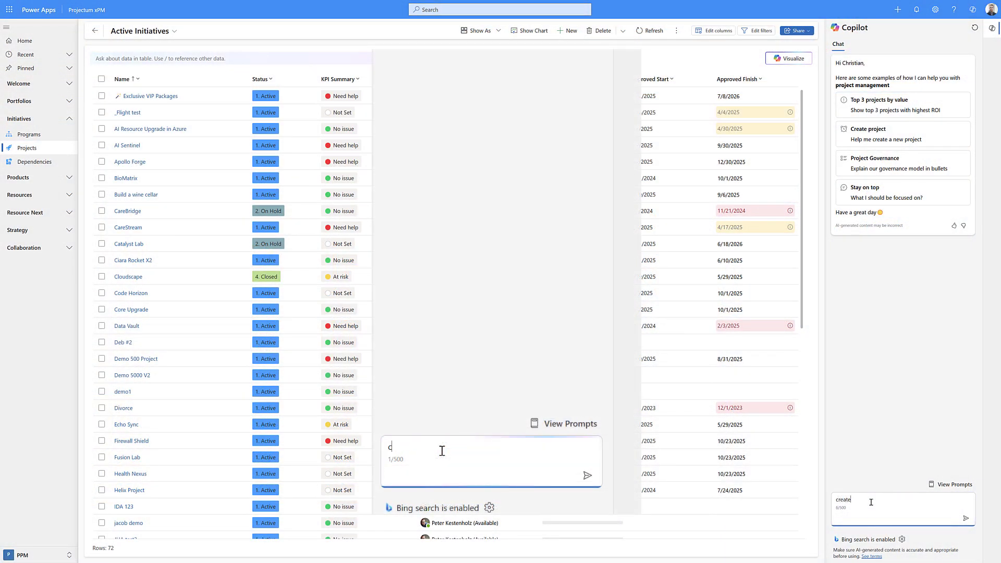
pyautogui.write('a new project')
# - Ask Copilot for a new project named Focus Flow with the pasted description
pyautogui.press('Return')
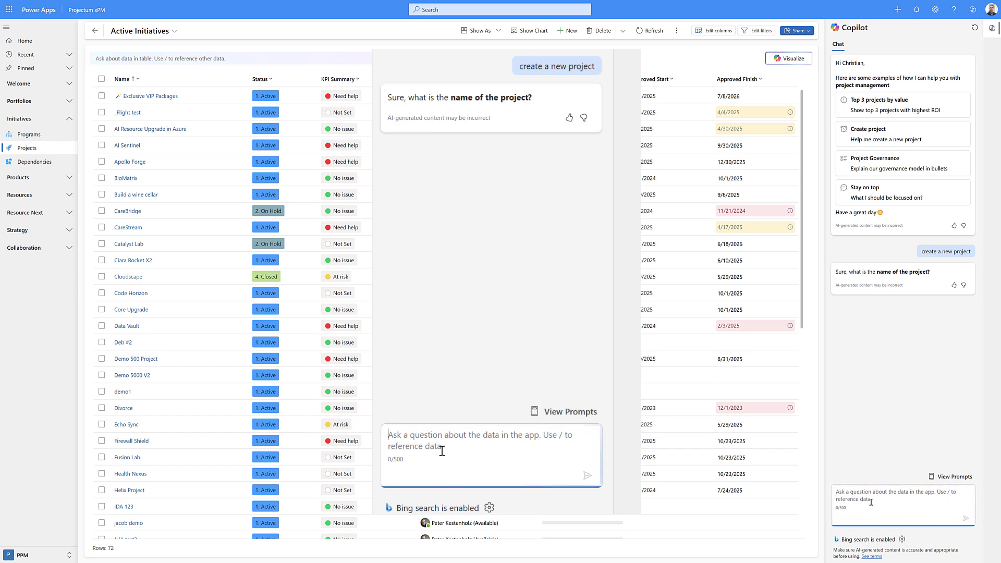
pyautogui.write('Focus')
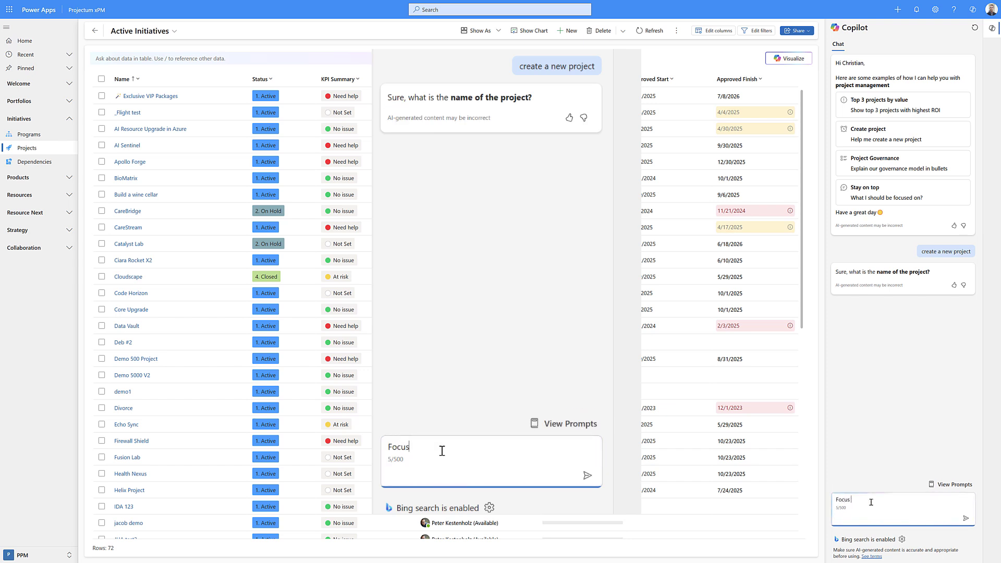
pyautogui.write(' Flow')
pyautogui.press('Return')
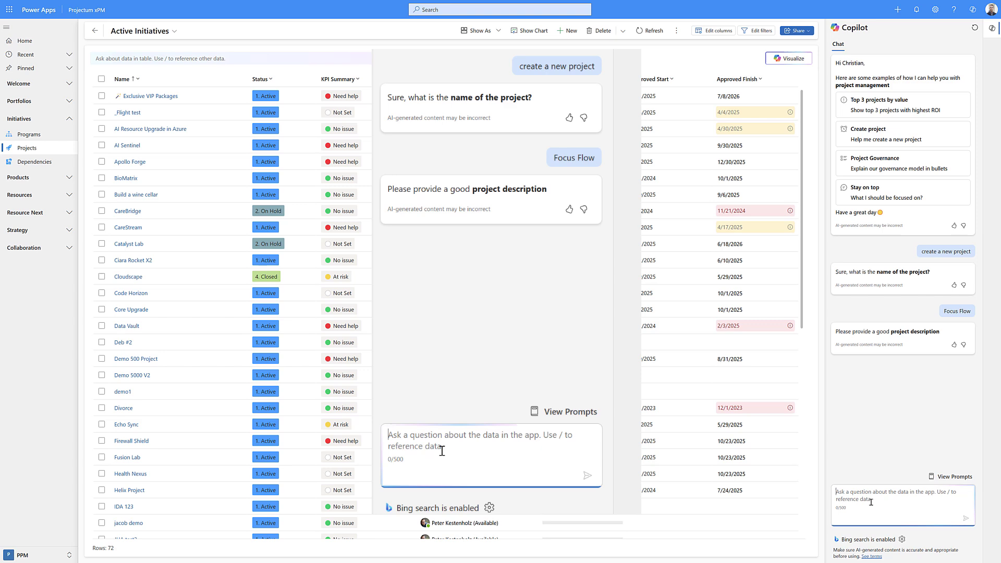
pyautogui.write('Focus Flow is a task management platform designed to help teams stay organized and on track. Its intuitive interface simplifies the creation and assignment of tasks, while built-in analytics provide insights on individual and group productivity. Real-time notifications keep everyone up to date, and a flexible workflow system allows teams to tailor the platform to their specific needs—from kanban boards for agile sprints to traditional Gantt charts for long-term planning.')
pyautogui.press('Return')
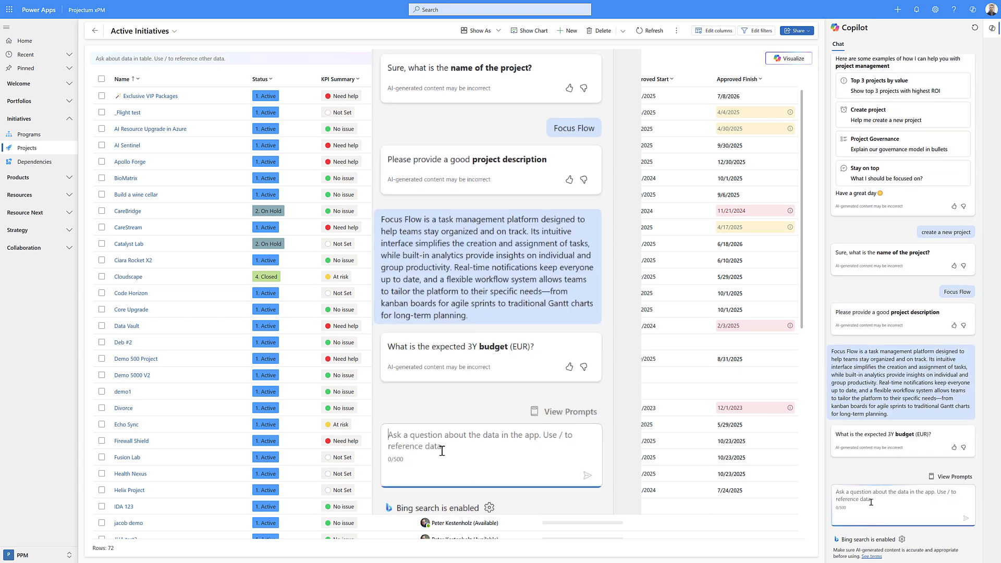
pyautogui.write('500')
# - Give 50000 budget and 100000 benefits, create it with risks and stakeholders, and open it
pyautogui.press('Return')
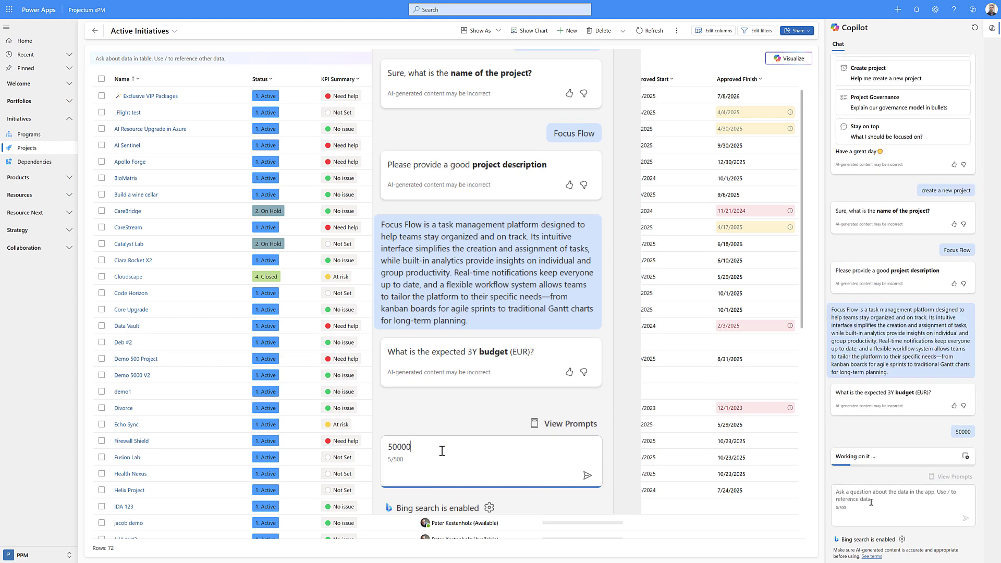
pyautogui.write('100000')
pyautogui.press('Return')
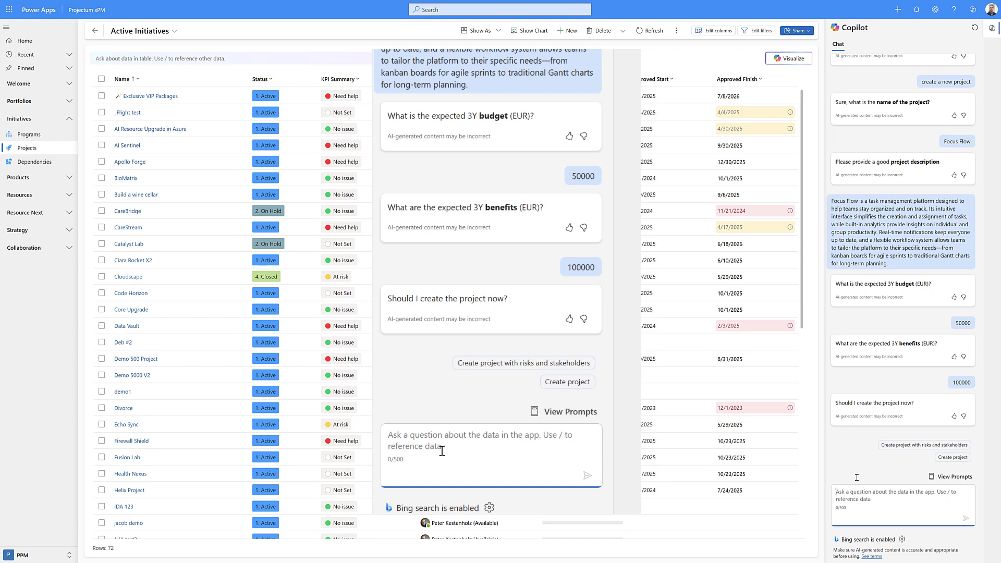
pyautogui.click(936, 445)
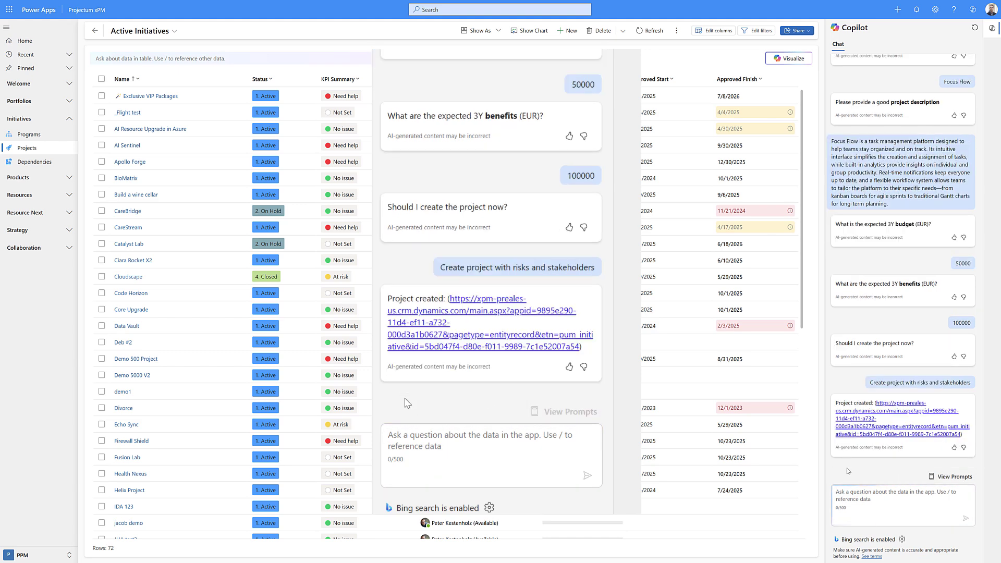
pyautogui.click(860, 437)
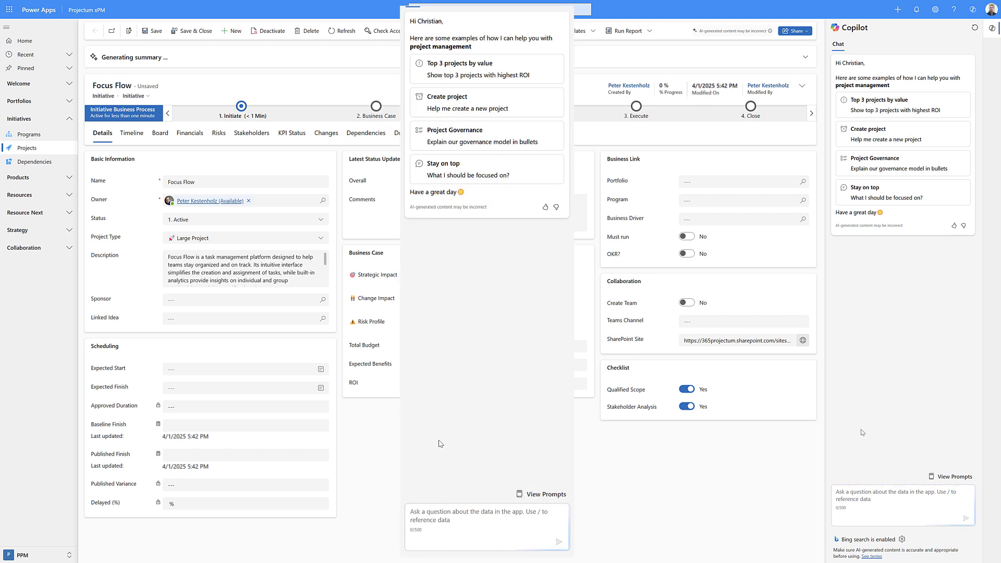
pyautogui.write('update project description')
# - Have Copilot generate 10 risks for Focus Flow from the pasted project description
pyautogui.press('Return')
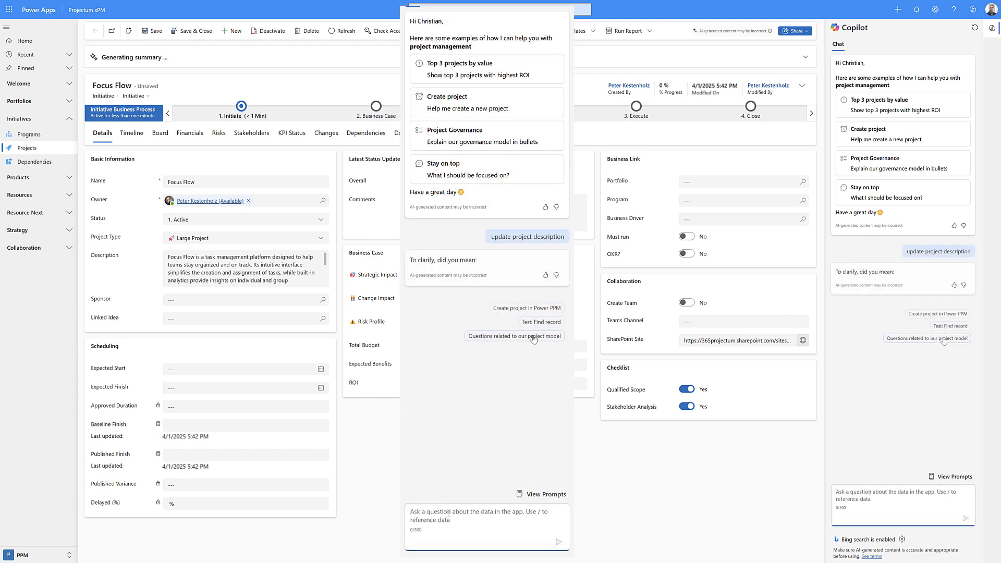
pyautogui.click(438, 332)
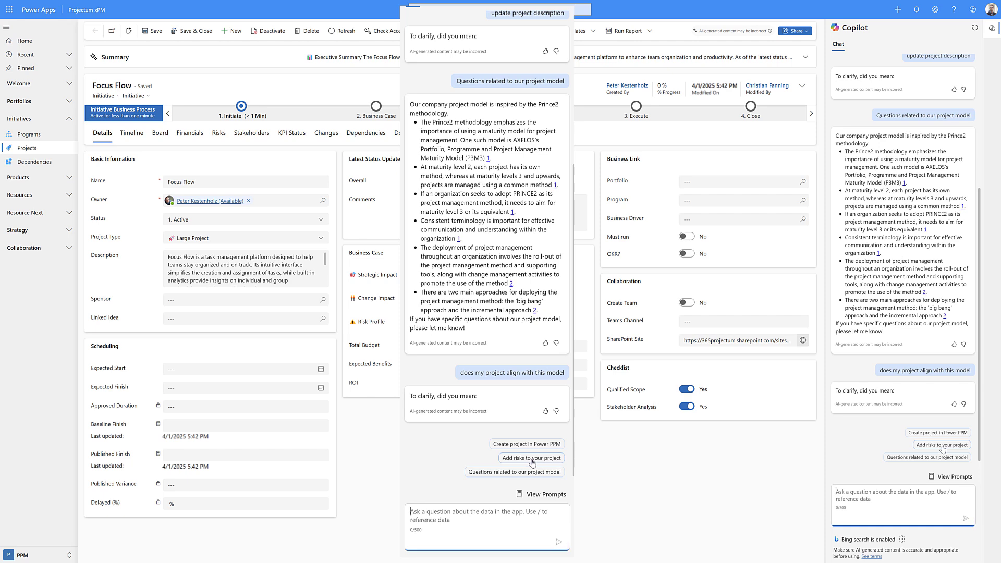
pyautogui.click(530, 458)
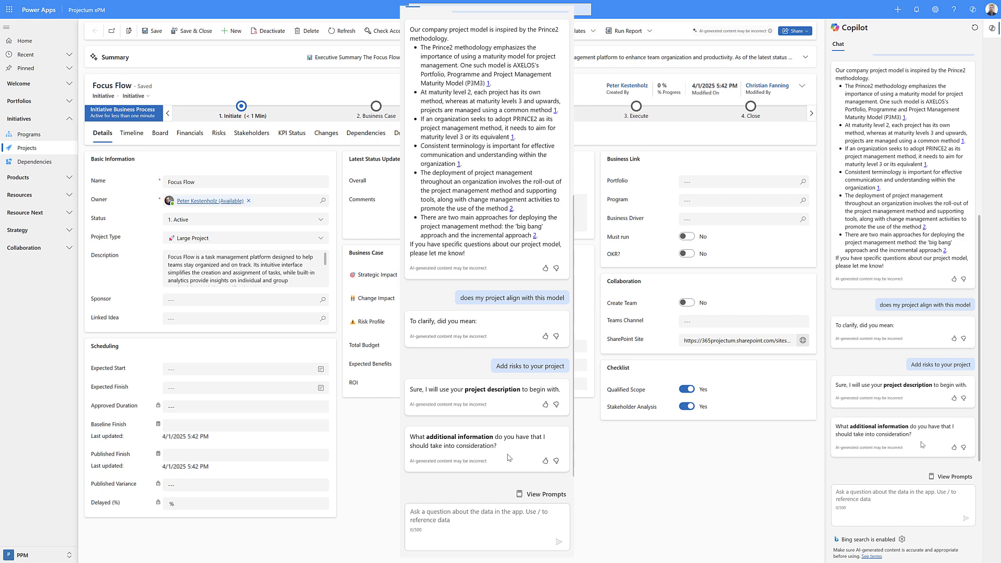
pyautogui.click(478, 517)
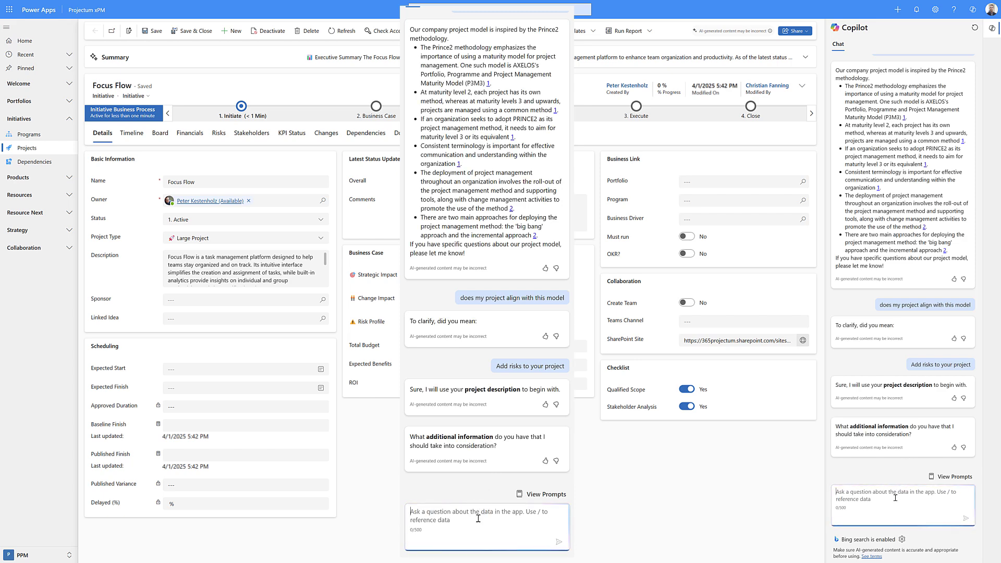
pyautogui.write('Focus Flow is a task management platform designed to help teams stay organized and on track. Its intuitive interface simplifies the creation and assignment of tasks, while built-in analytics provide insights on individual and group productivity. Real-time notifications keep everyone up to date, and a flexible workflow system allows teams to tailor the platform to their specific needs—from kanban boards for agile sprints to traditional Gantt charts for long-term planning.')
pyautogui.click(558, 540)
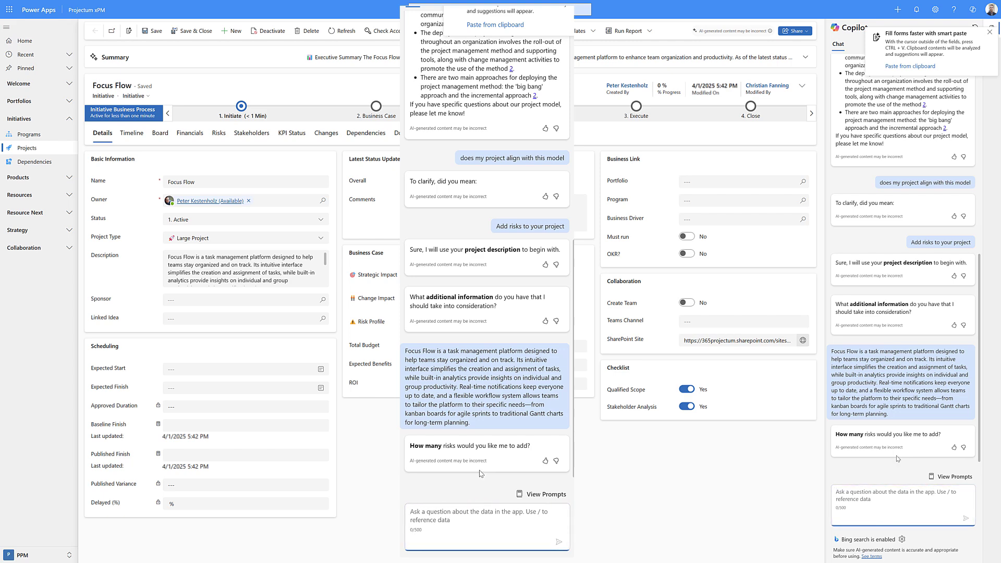
pyautogui.write('10')
pyautogui.press('Return')
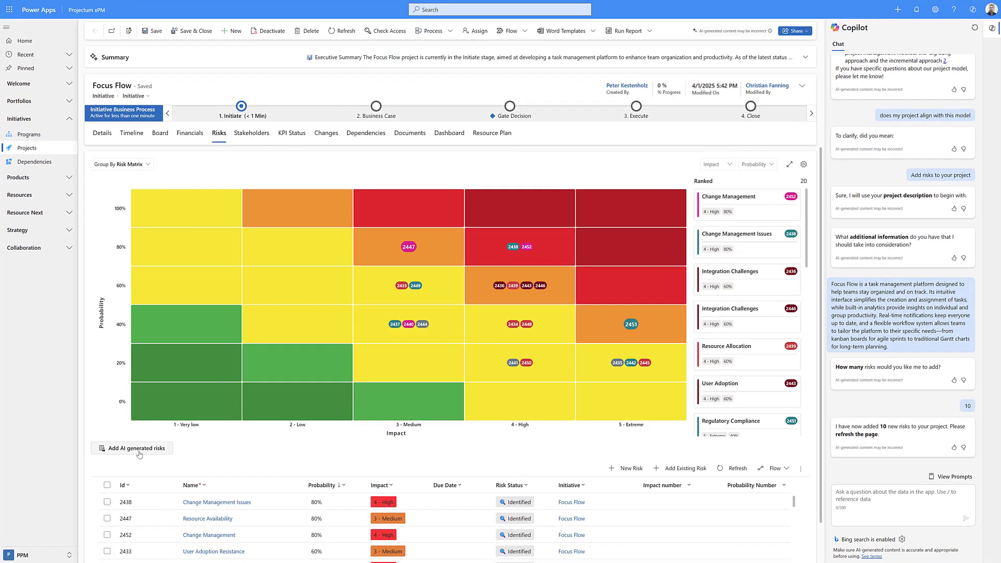
# - Generate AI risks from the pasted Focus Flow description, reaching 40 ranked risks, and close Copilot
pyautogui.click(139, 455)
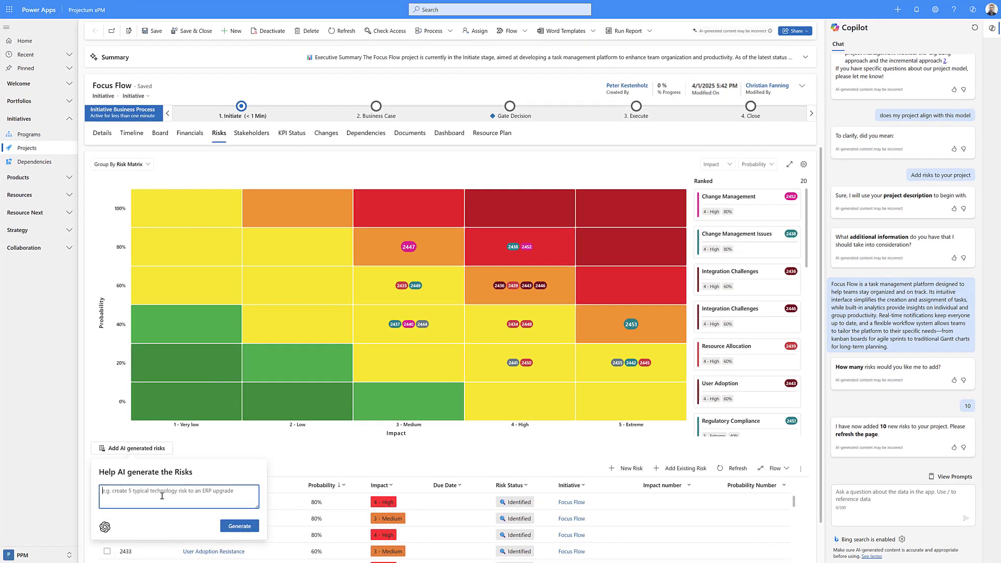
pyautogui.write('Focus Flow is a task management platform designed to help teams stay organized and on track. Its intuitive interface simplifies the creation and assignment of tasks, while built-in analytics provide insights on individual and group productivity. Real-time notifications keep everyone up to date, and a flexible workflow system allows teams to tailor the platform to their specific needs—from kanban boards for agile sprints to traditional Gantt charts for long-term planning.')
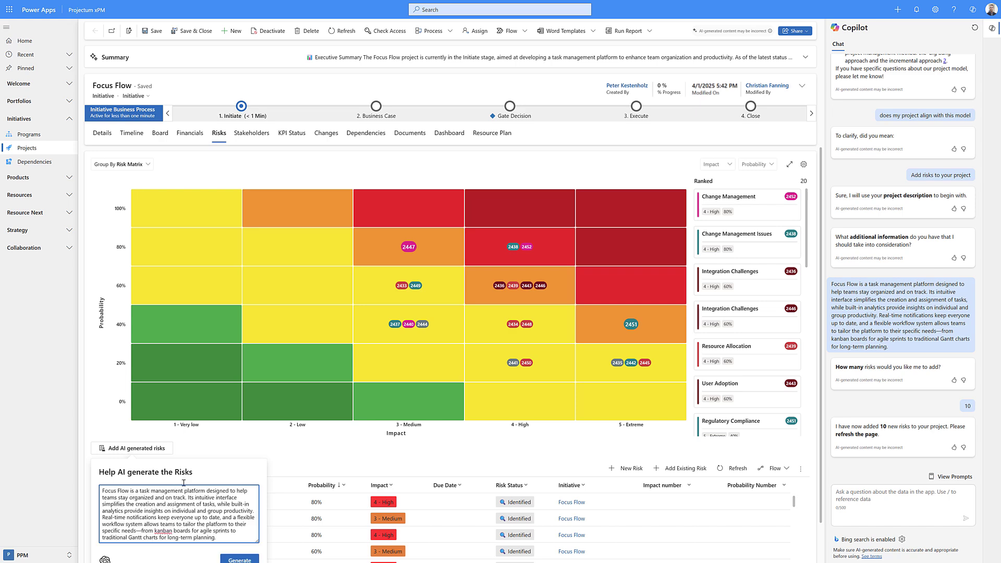
pyautogui.click(243, 560)
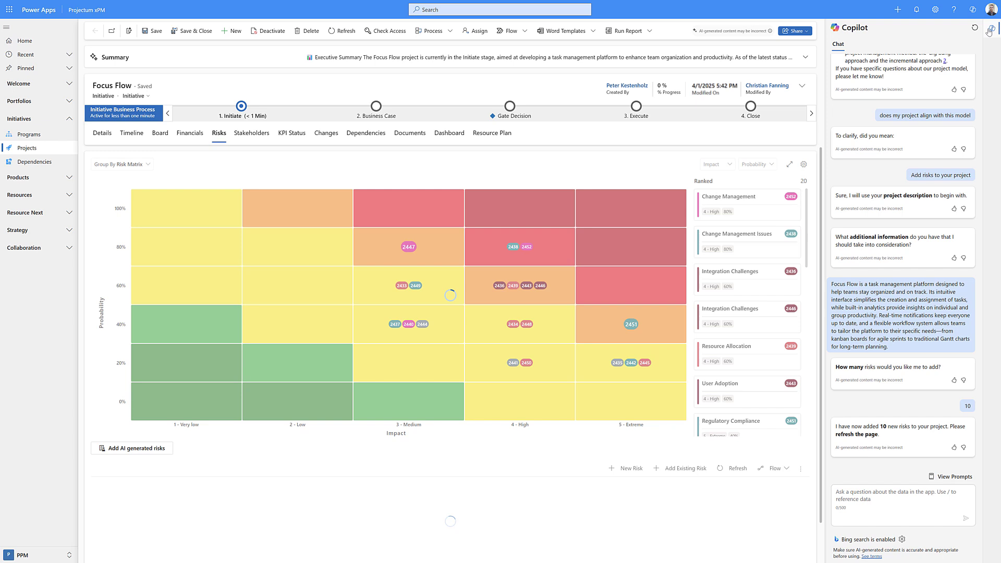
pyautogui.click(991, 28)
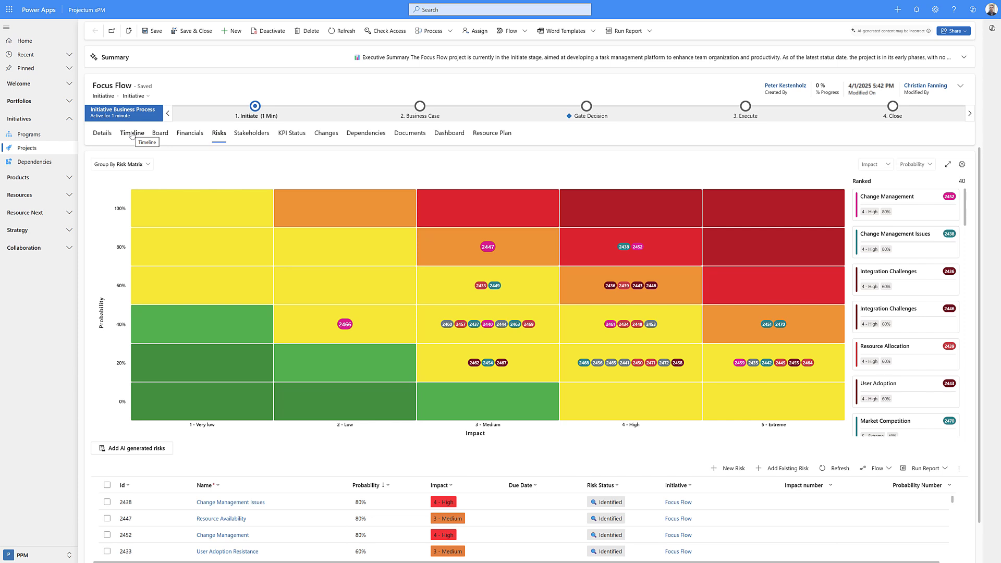
# - Build the Focus Flow timeline with Start from AI, generating phases and milestones from the description
pyautogui.click(131, 135)
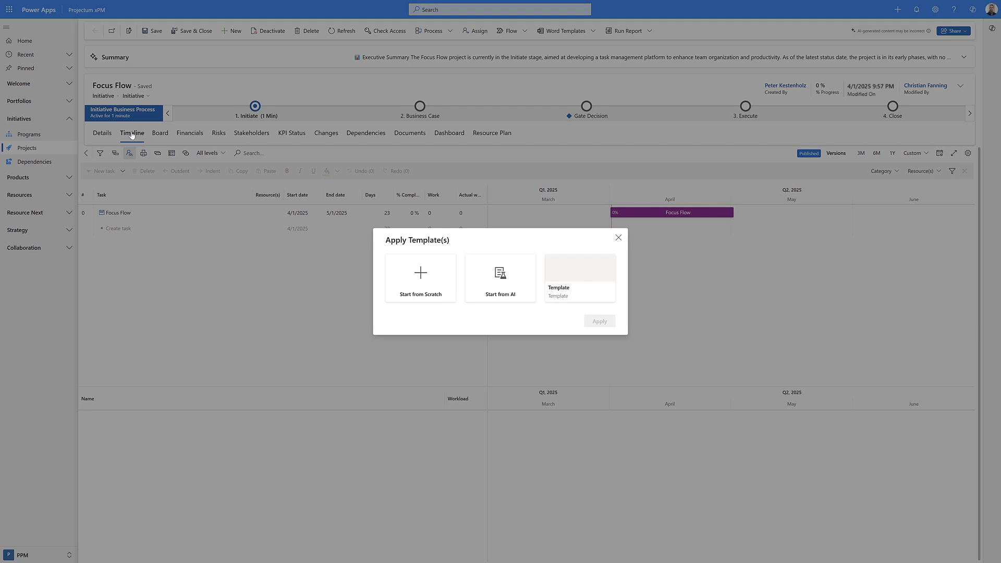
pyautogui.moveTo(580, 279)
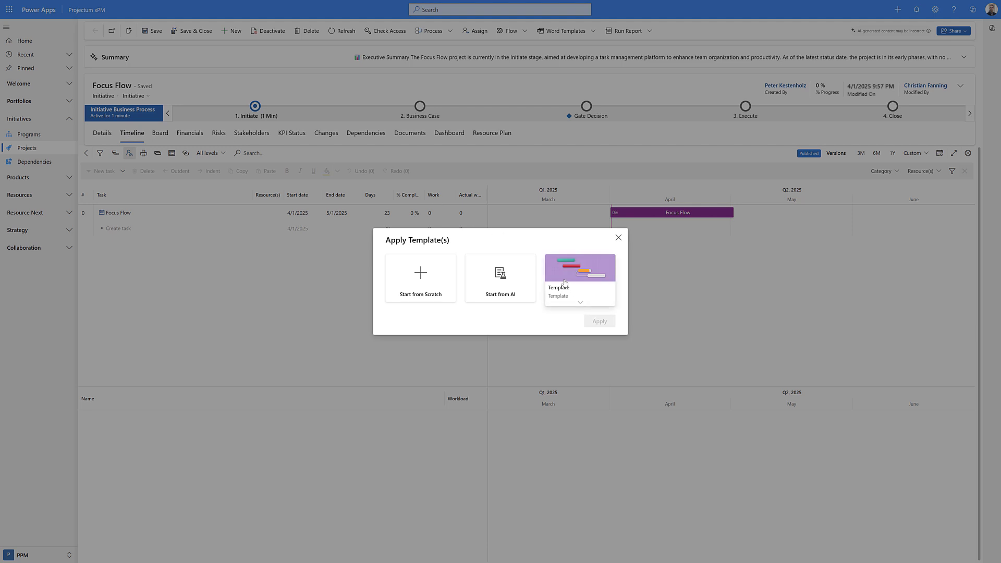
pyautogui.click(517, 281)
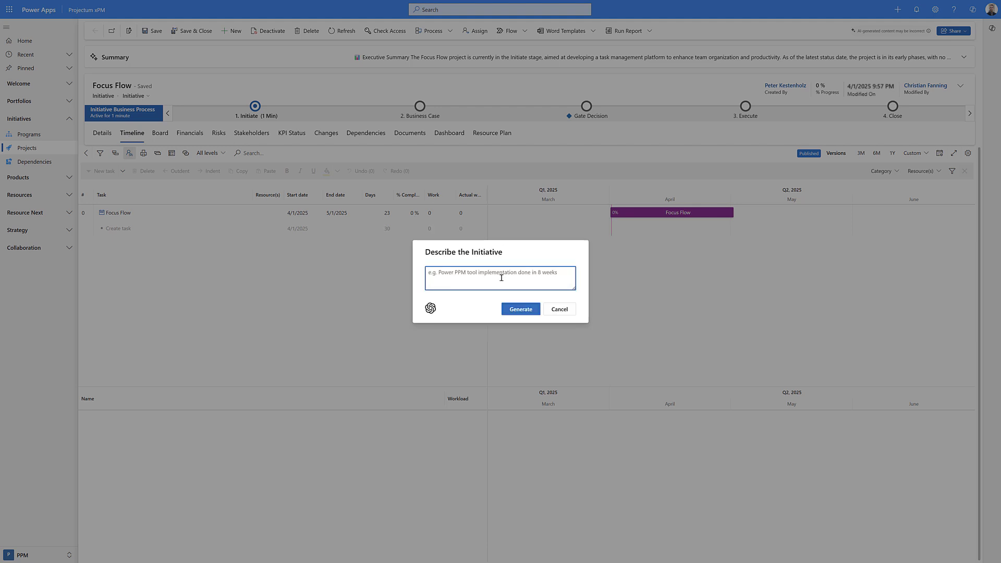
pyautogui.write('Focus Flow is a task management platform designed to help teams stay organized and on track. Its intuitive interface simplifies the creation and assignment of tasks, while built-in analytics provide insights on individual and group productivity. Real-time notifications keep everyone up to date, and a flexible workflow system allows teams to tailor the platform to their specific needs—from kanban boards for agile sprints to traditional Gantt charts for long-term planning.')
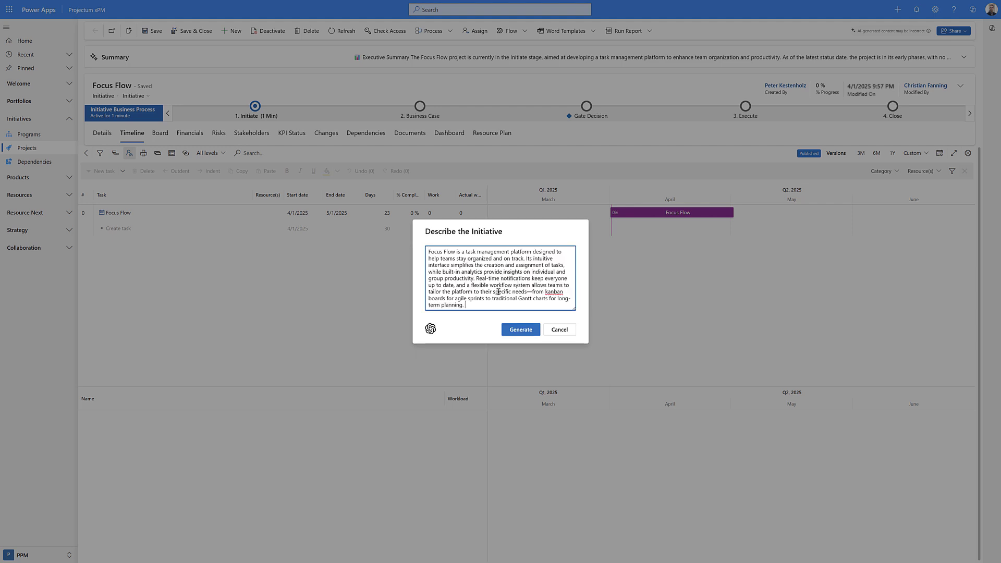
pyautogui.click(522, 330)
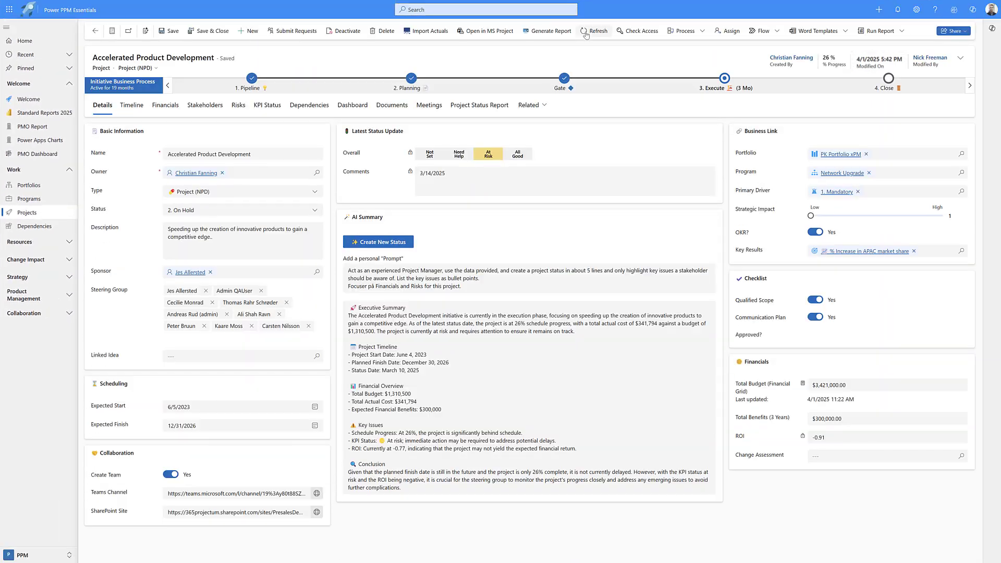
# - Create a new AI status for Accelerated Product Development from its AI Summary section
pyautogui.click(405, 241)
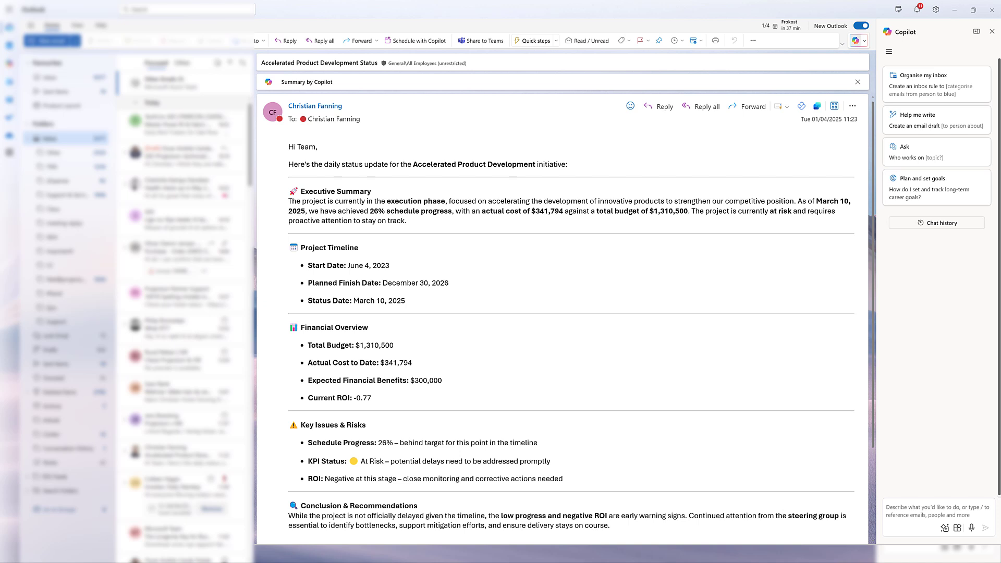
pyautogui.scroll(-3, 507, 207)
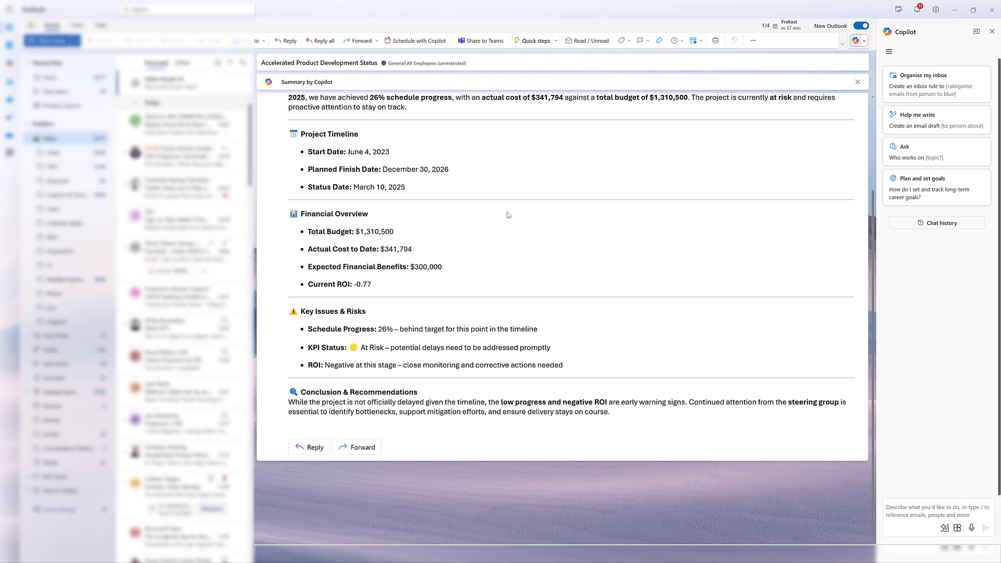
pyautogui.scroll(3, 507, 212)
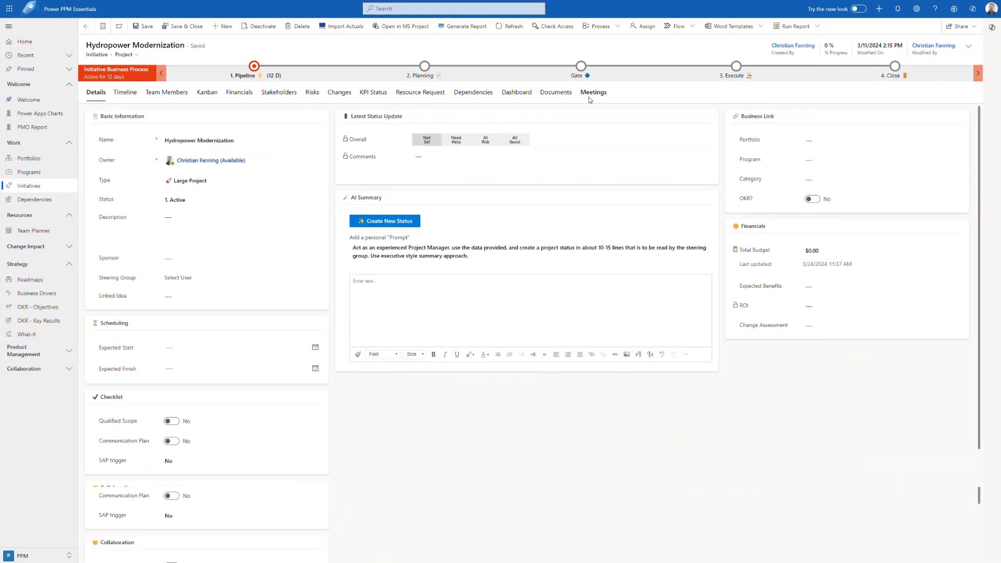
# - Open the Brainstorm meeting's details and edit the Resource constraints risk name
pyautogui.click(589, 95)
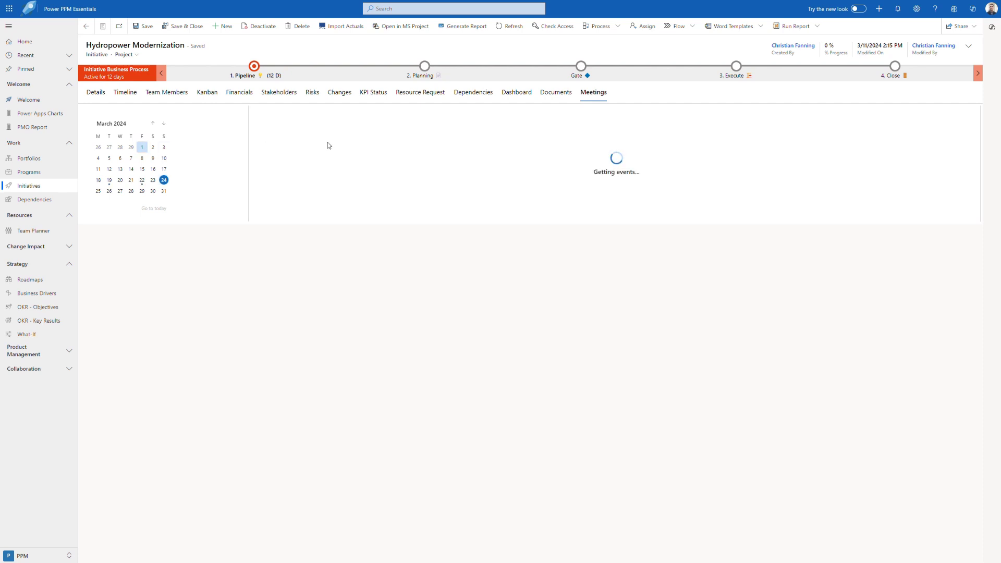
pyautogui.click(337, 225)
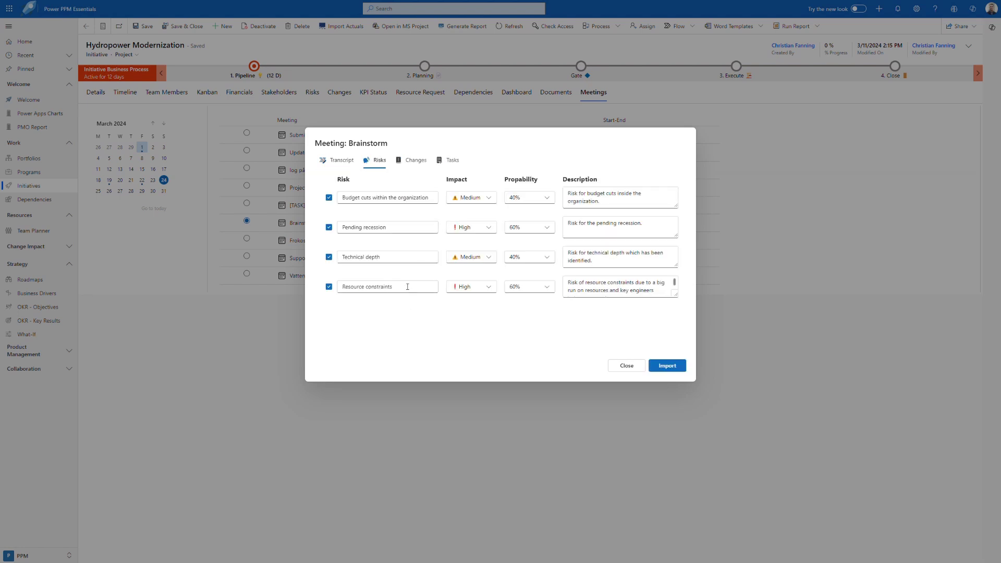
pyautogui.click(418, 289)
pyautogui.write('on e')
pyautogui.write('ngineers')
# - Set Resource constraints impact to Medium and Technical depth to Low, then import the risks
pyautogui.click(463, 287)
pyautogui.click(469, 319)
pyautogui.click(489, 256)
pyautogui.click(481, 273)
pyautogui.click(670, 374)
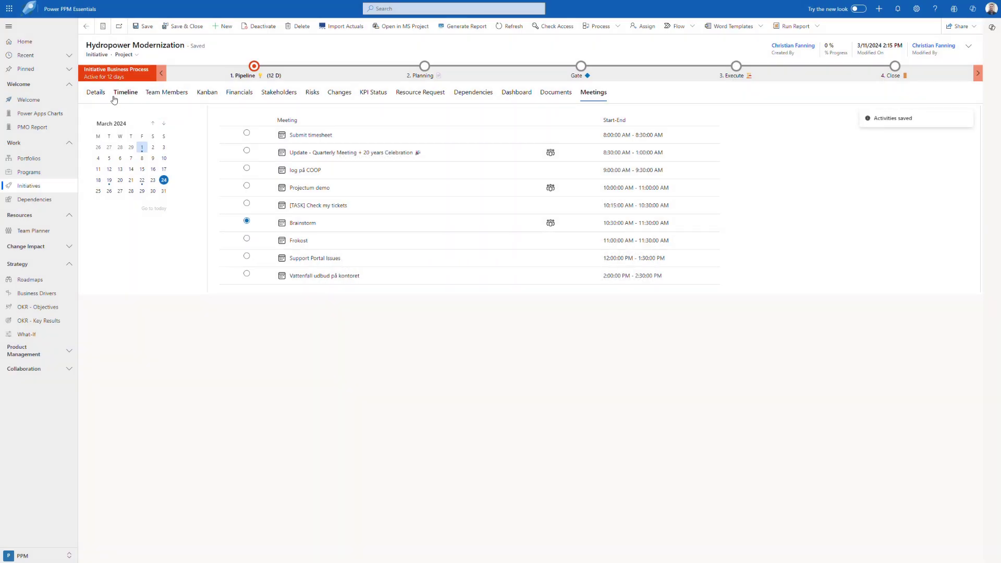
# - Show the project timeline with Phase 2: Procurement and Phase 3: Implementation expanded
pyautogui.click(118, 94)
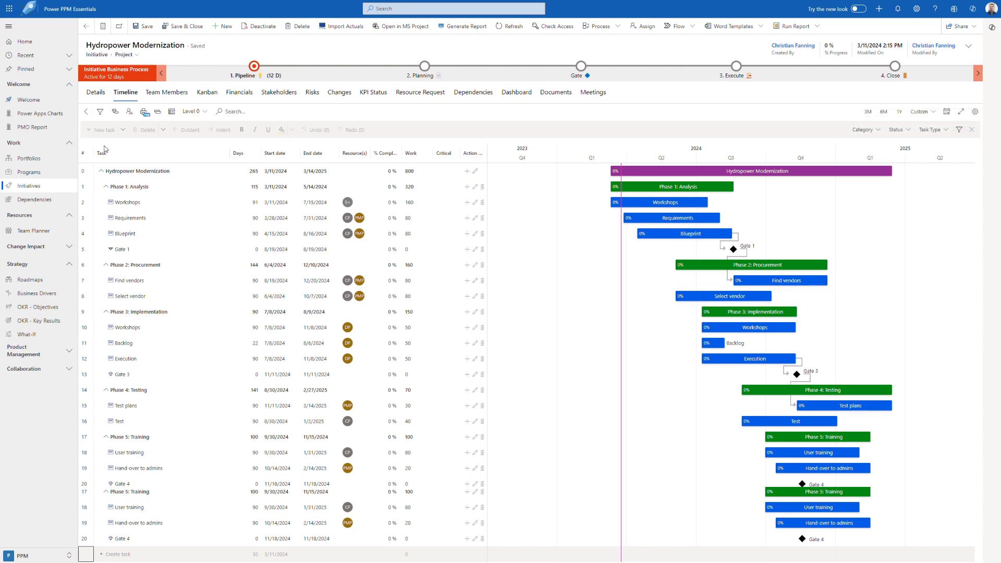
pyautogui.click(514, 25)
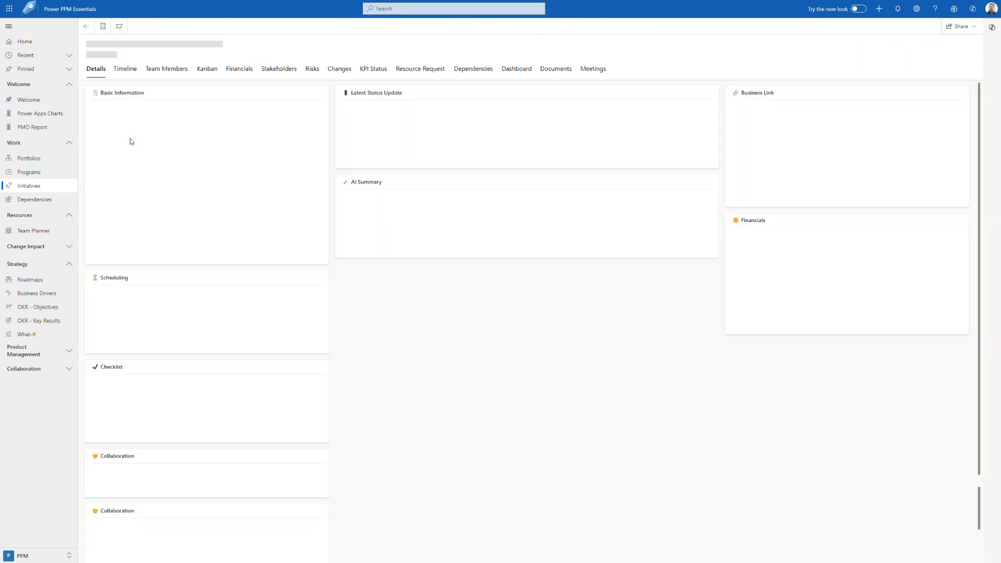
pyautogui.click(126, 92)
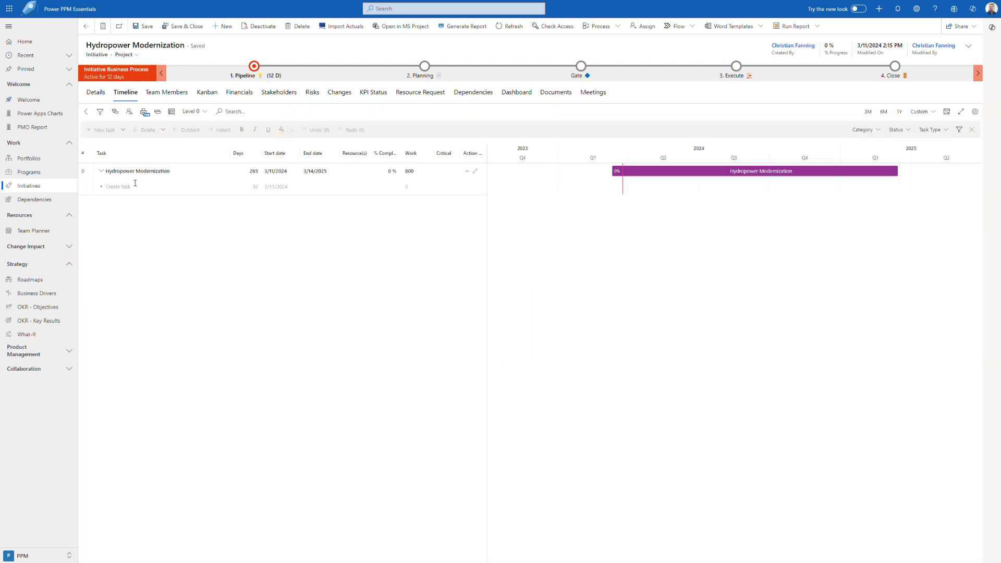
pyautogui.click(102, 171)
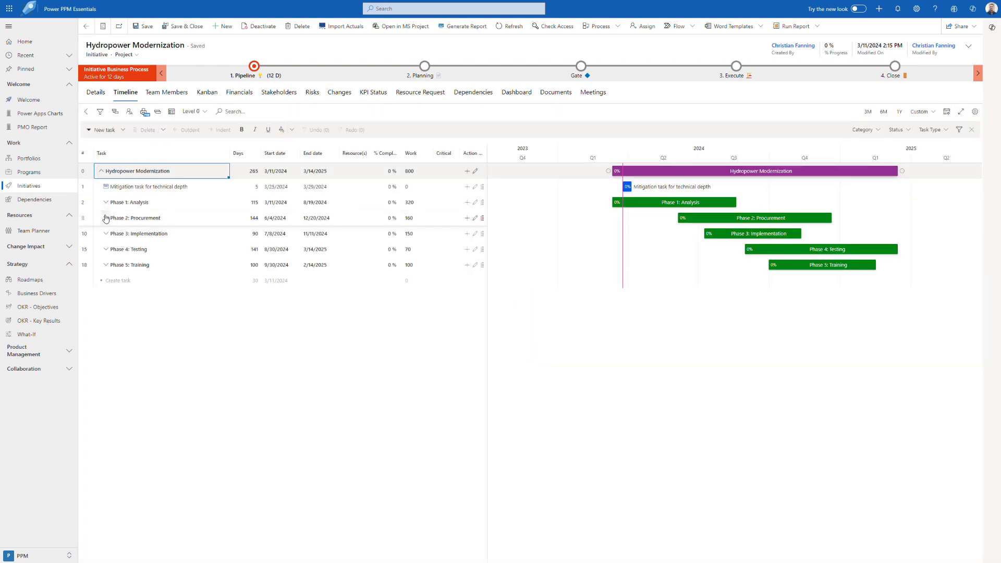
pyautogui.click(106, 218)
pyautogui.click(106, 264)
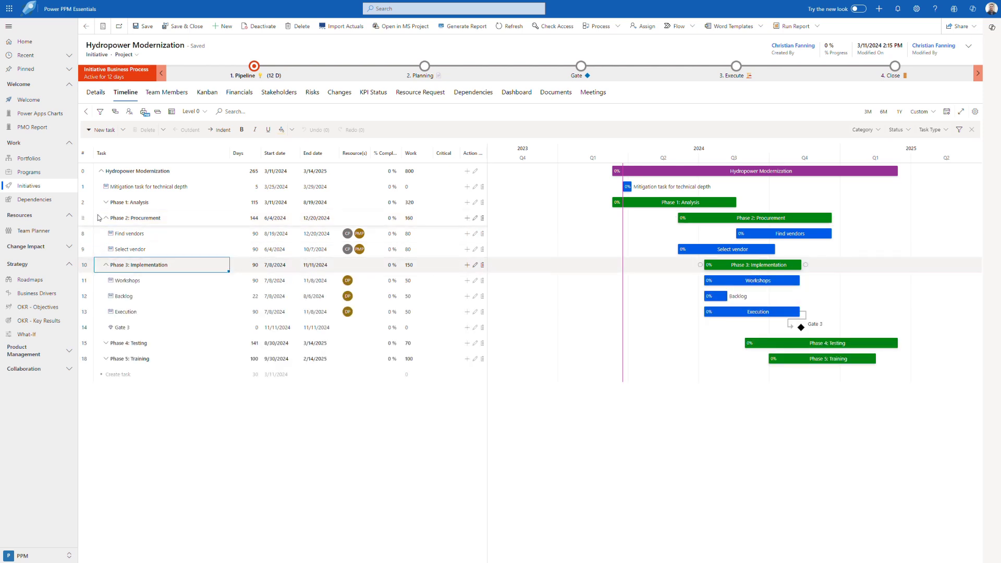
# - Move the technical depth Mitigation task into Phase 3 before Execution, then view the Resource constraints risk
pyautogui.click(83, 186)
pyautogui.moveTo(83, 186); pyautogui.dragTo(77, 307)
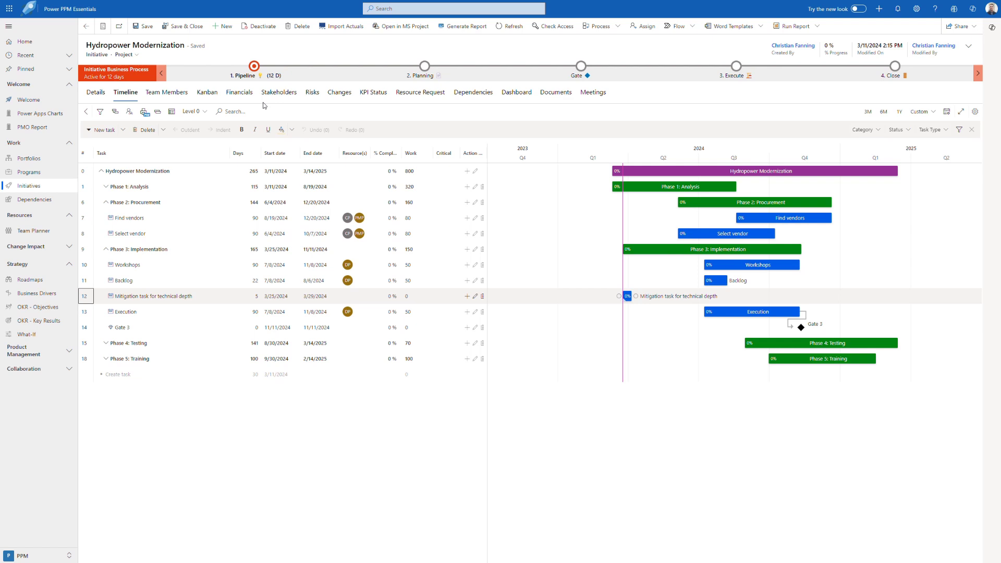
pyautogui.click(308, 95)
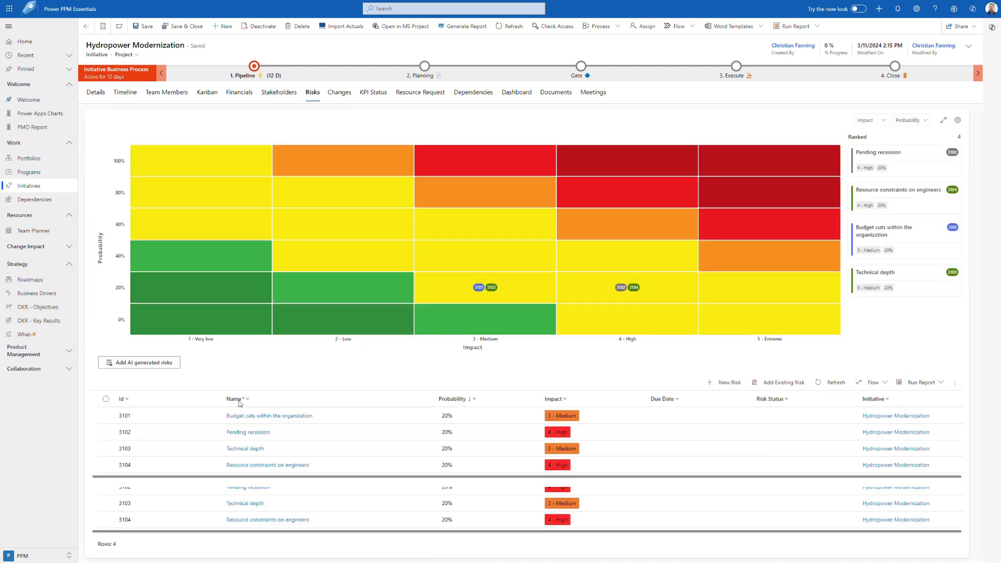
pyautogui.click(262, 467)
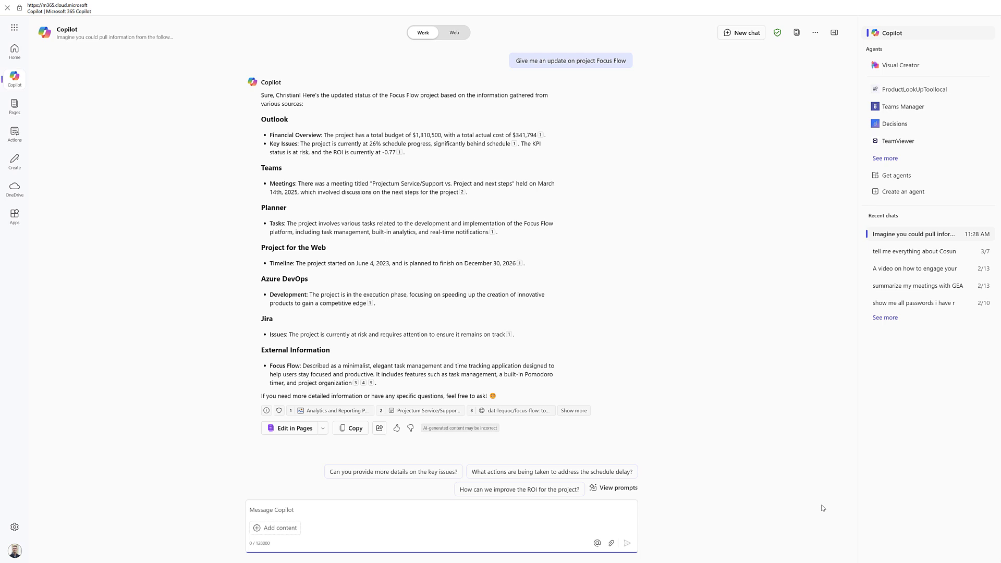
pyautogui.write('give ')
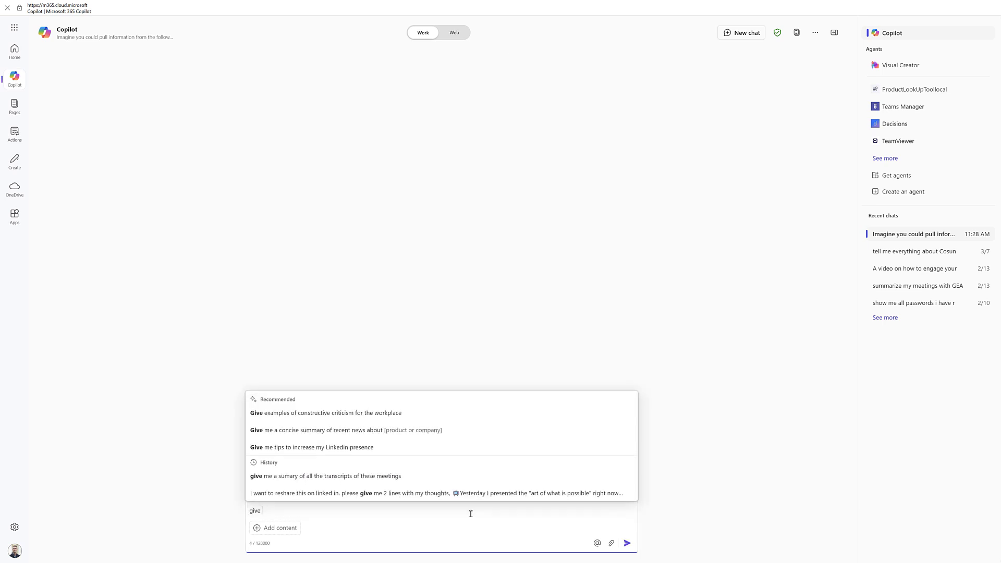
pyautogui.write('me an update ')
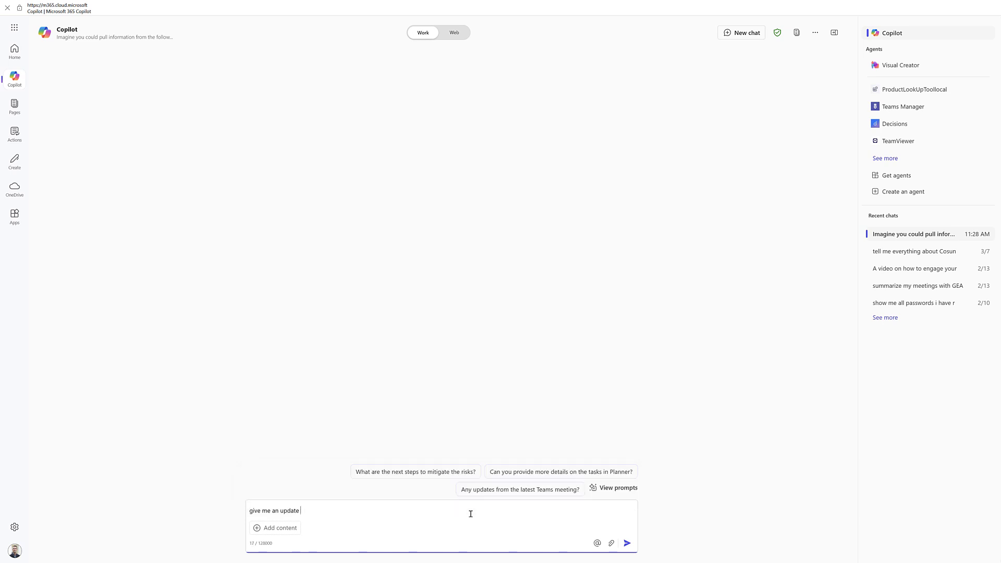
pyautogui.write('on project ')
pyautogui.write('focus f')
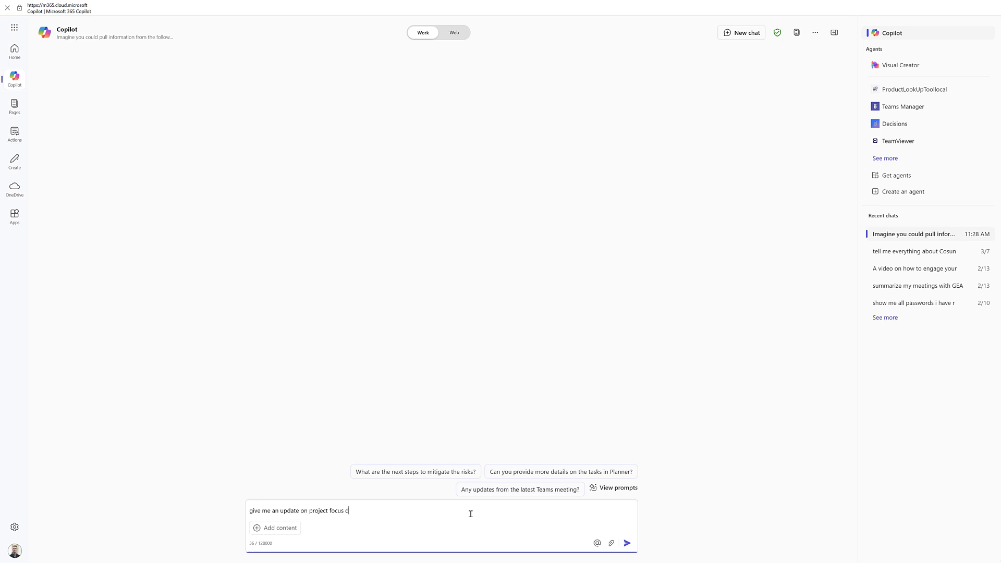
pyautogui.write('low')
# - Send 'give me an update on project focus flow' to Microsoft 365 Copilot
pyautogui.press('Return')
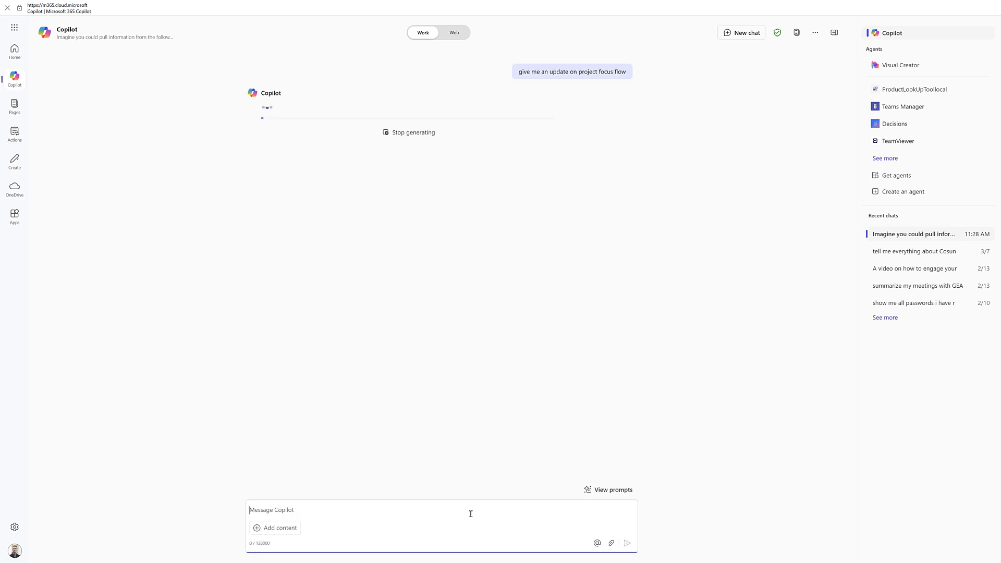